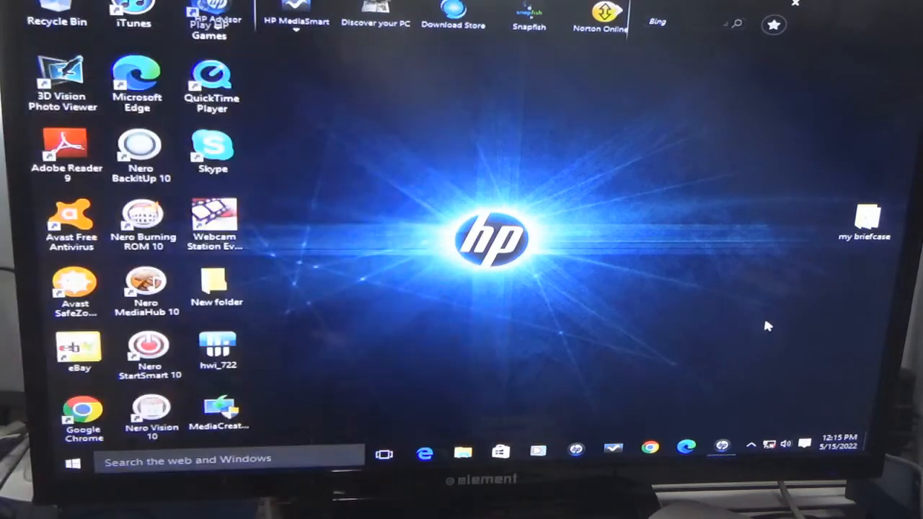
Open the my briefcase folder from the desktop, then show the desktop's right-click menu.
click(869, 222)
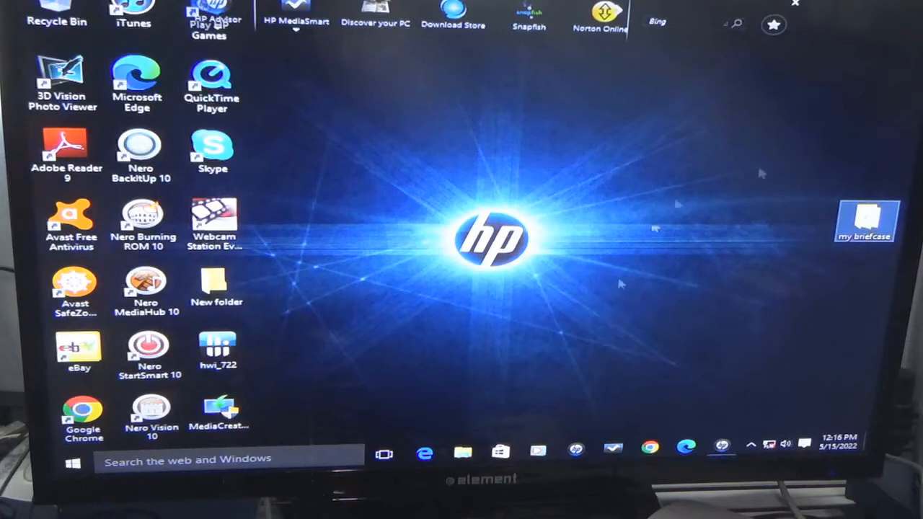
double_click(849, 220)
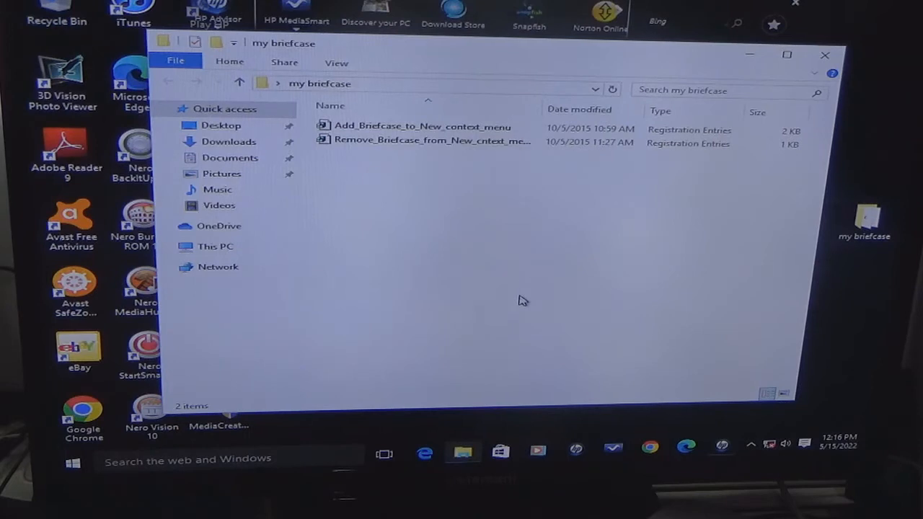
click(856, 312)
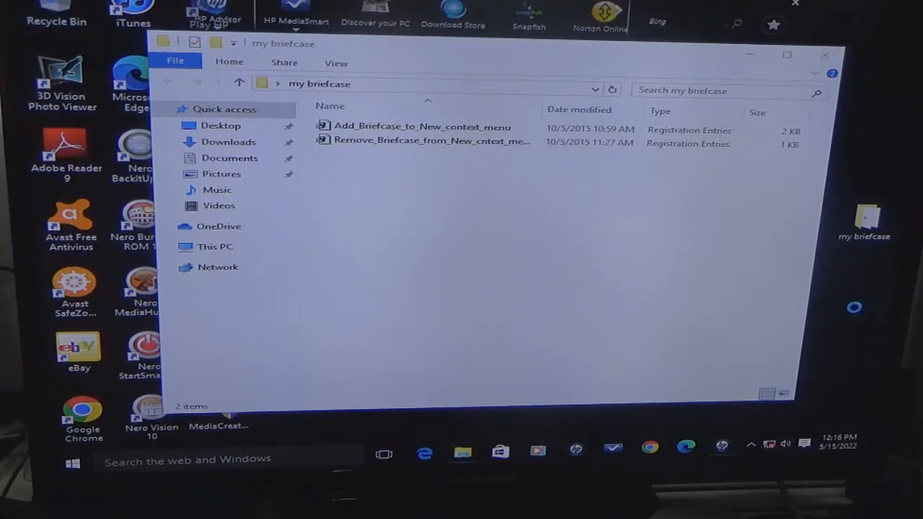
right_click(829, 317)
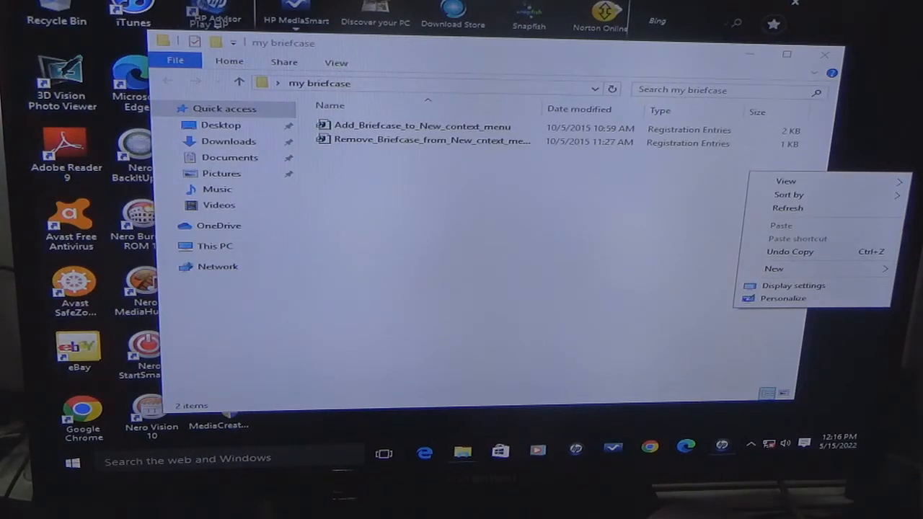
Run Add_Briefcase_to_New_context_menu.reg and allow Registry Editor through User Account Control.
click(898, 42)
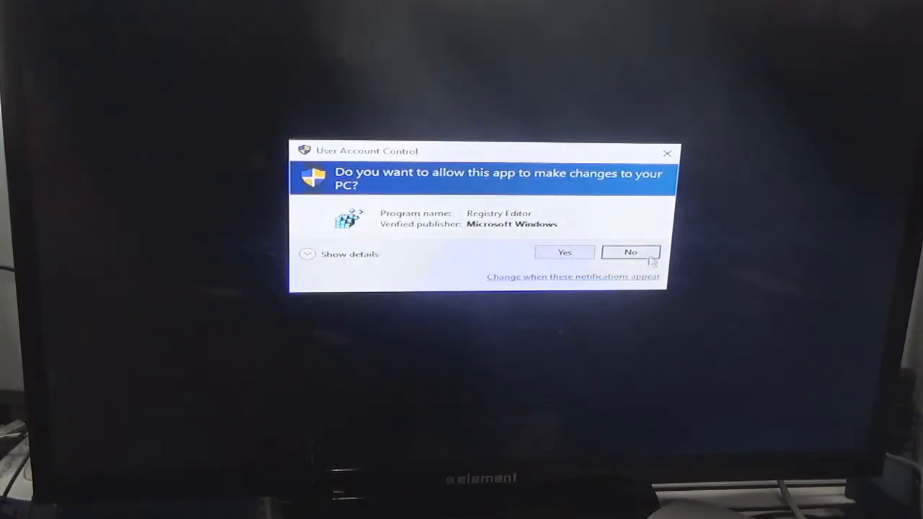
click(564, 254)
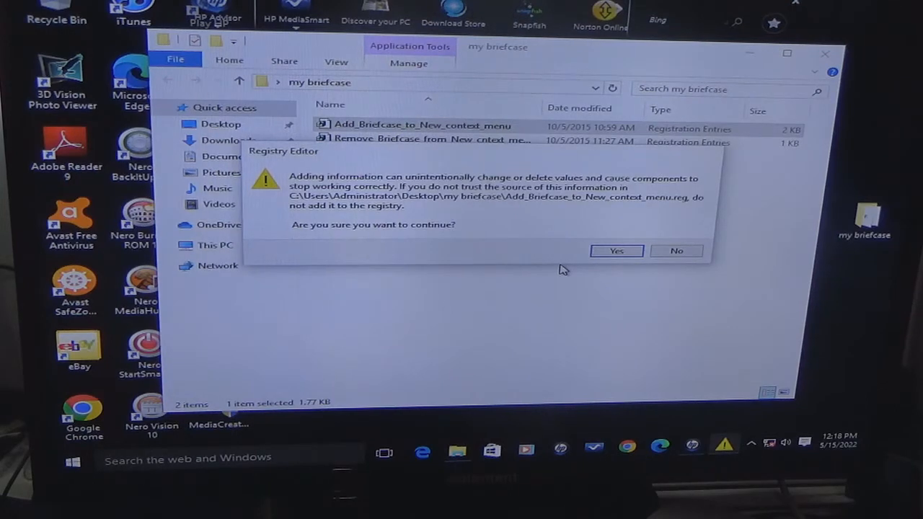
Confirm the briefcase registry merge and close the my briefcase folder window.
click(616, 251)
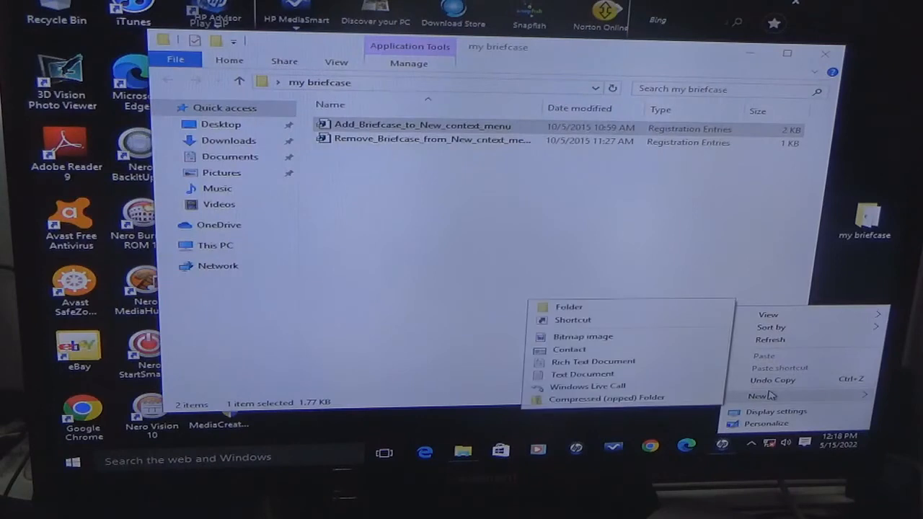
click(835, 271)
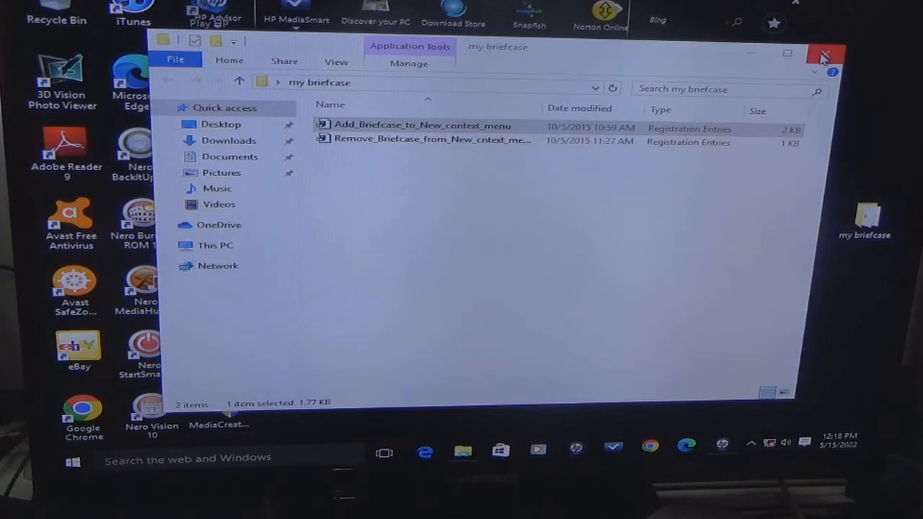
click(824, 56)
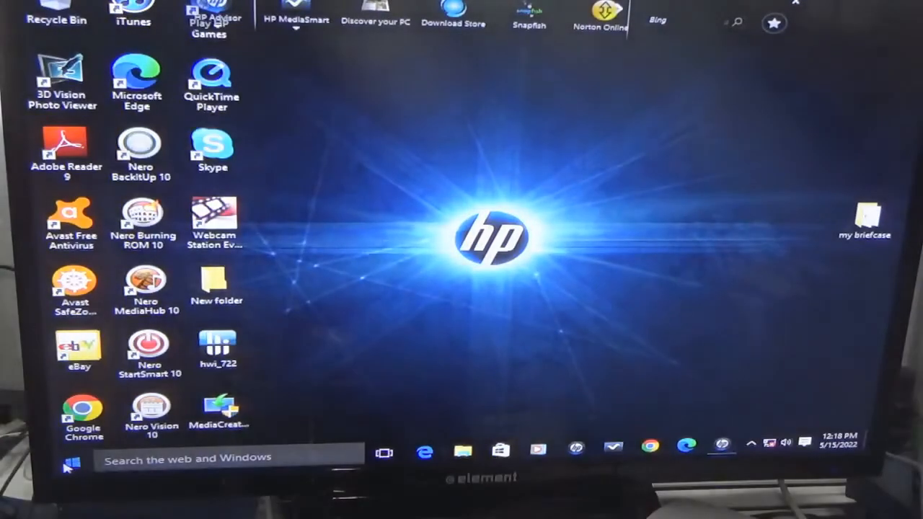
Restart the computer from Start > Power > Restart.
click(68, 467)
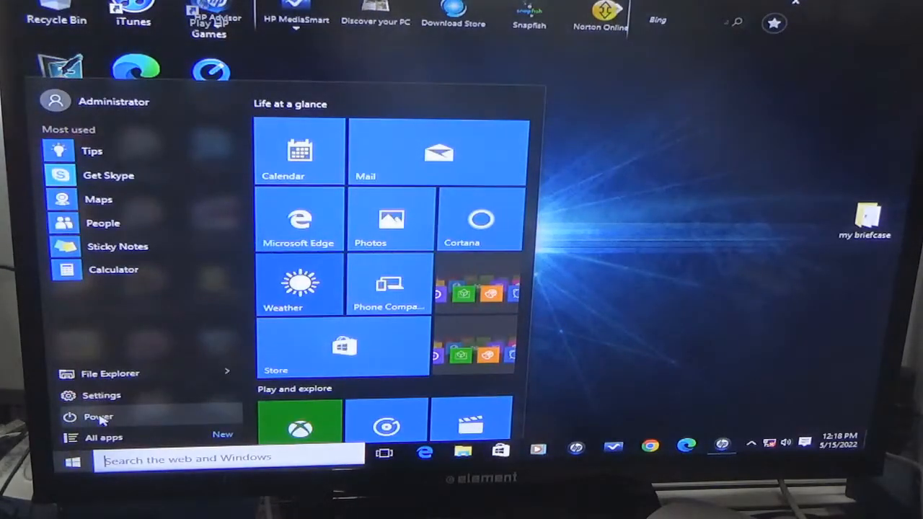
click(101, 418)
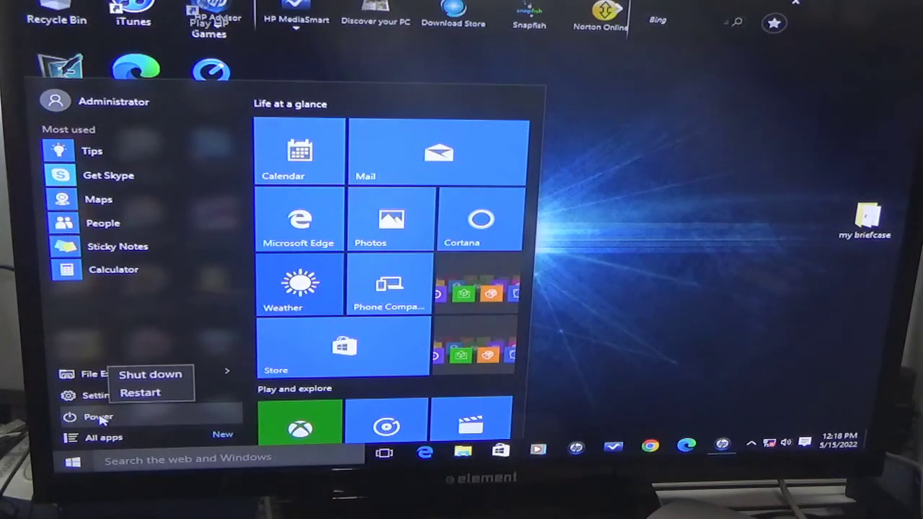
click(141, 393)
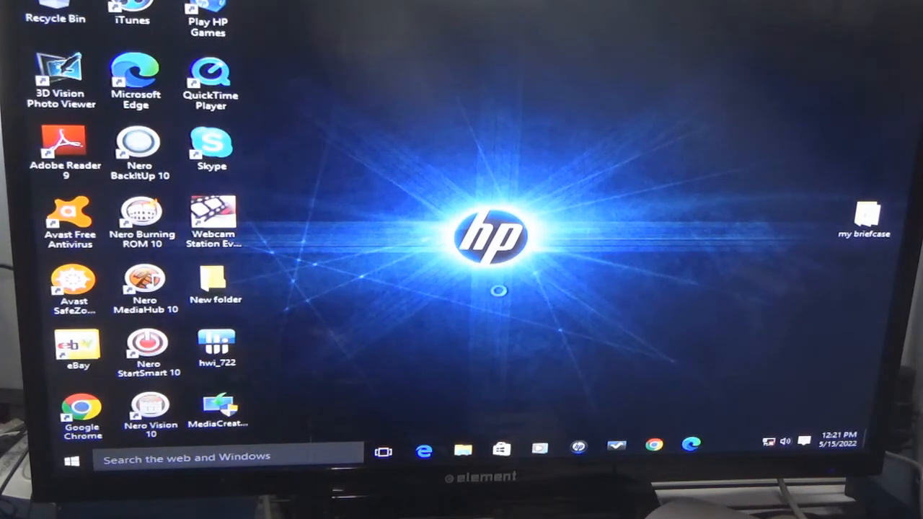
Create a new Briefcase on the desktop via New > Briefcase and clear its default name.
right_click(498, 290)
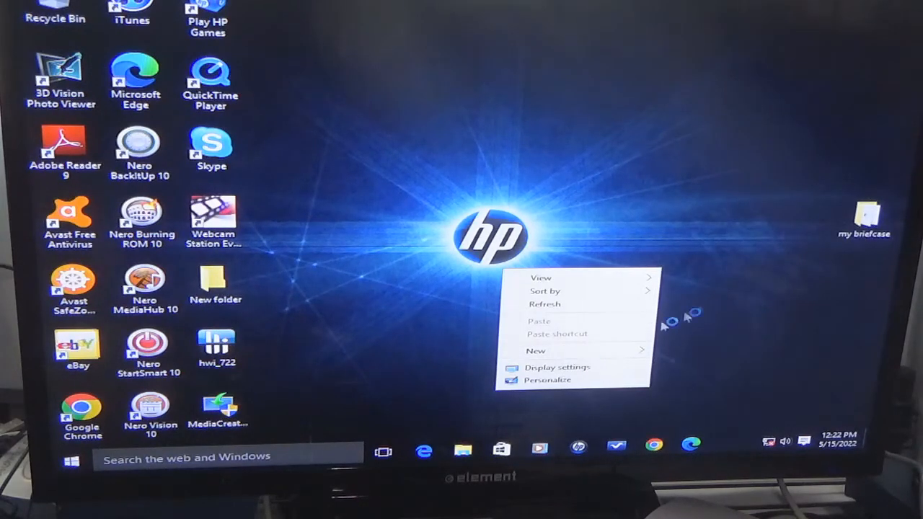
mouse_move(548, 351)
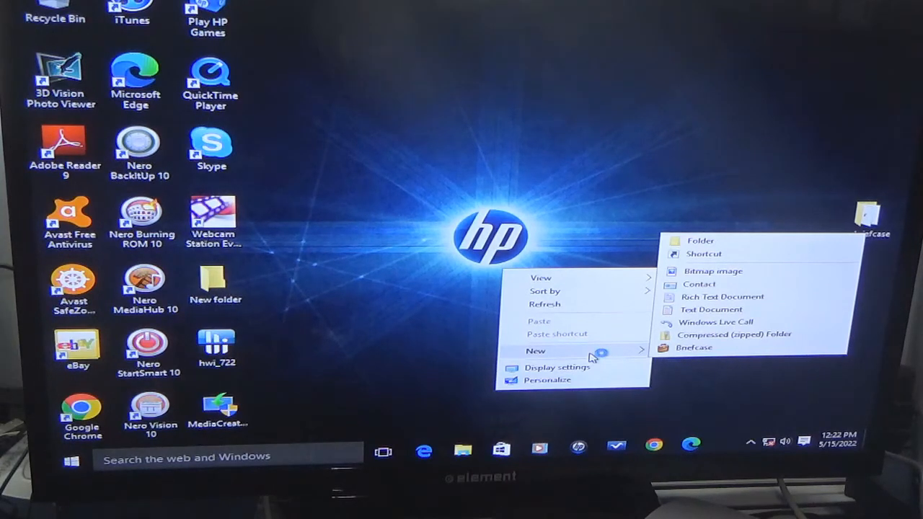
click(681, 350)
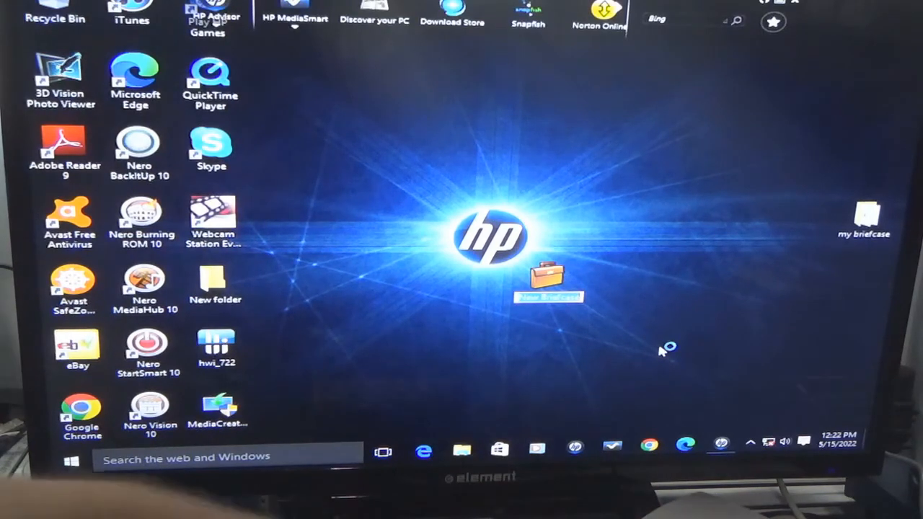
key(BackSpace)
text(hall)
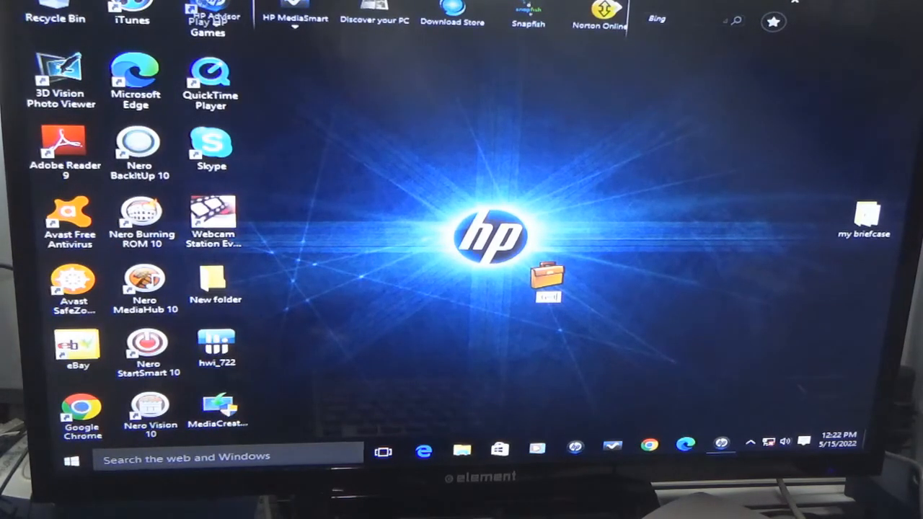
Confirm 'test' as the briefcase name and open the test briefcase.
key(Return)
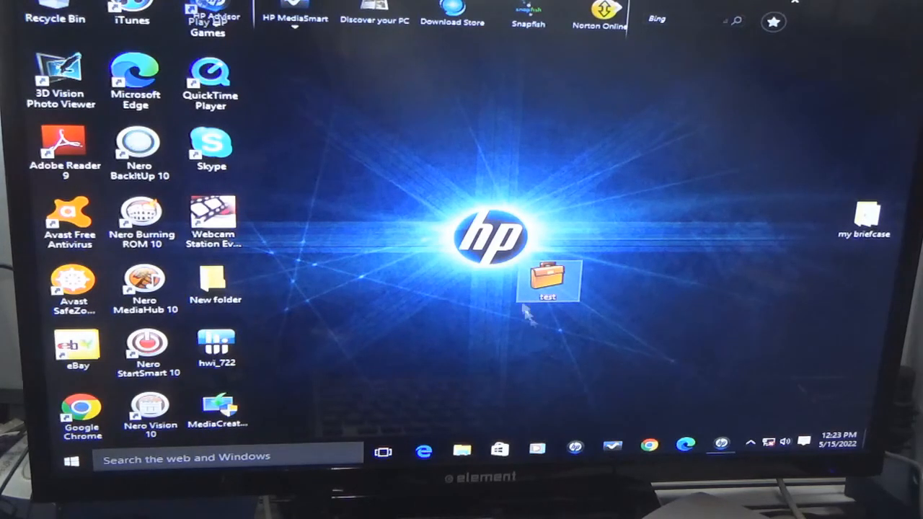
double_click(547, 280)
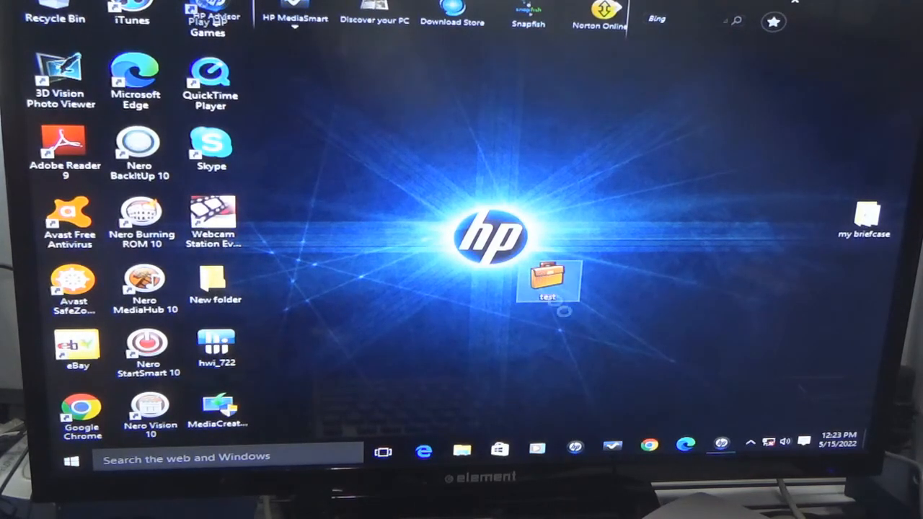
Dismiss the 'Sync files between two computers' introduction and close the empty test briefcase.
click(546, 296)
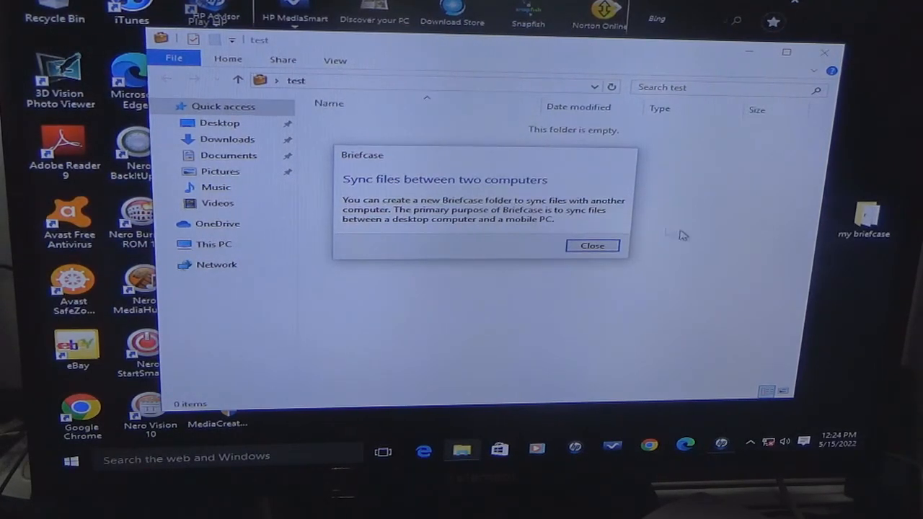
click(593, 248)
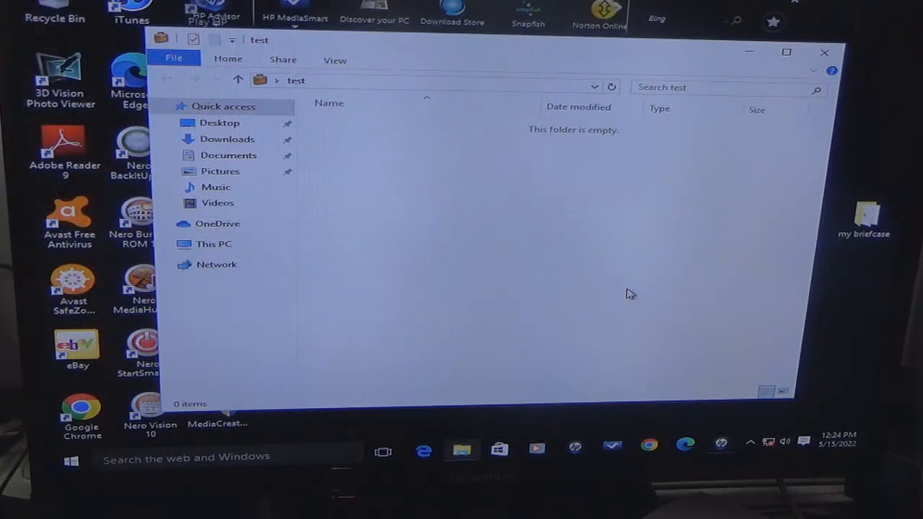
click(826, 55)
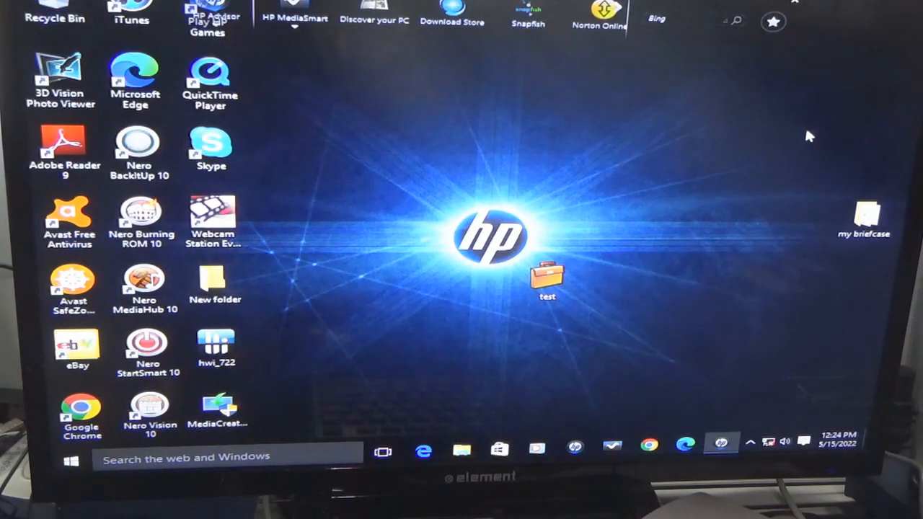
Reopen test, drag the my briefcase folder into it, and close the briefcase window.
click(557, 283)
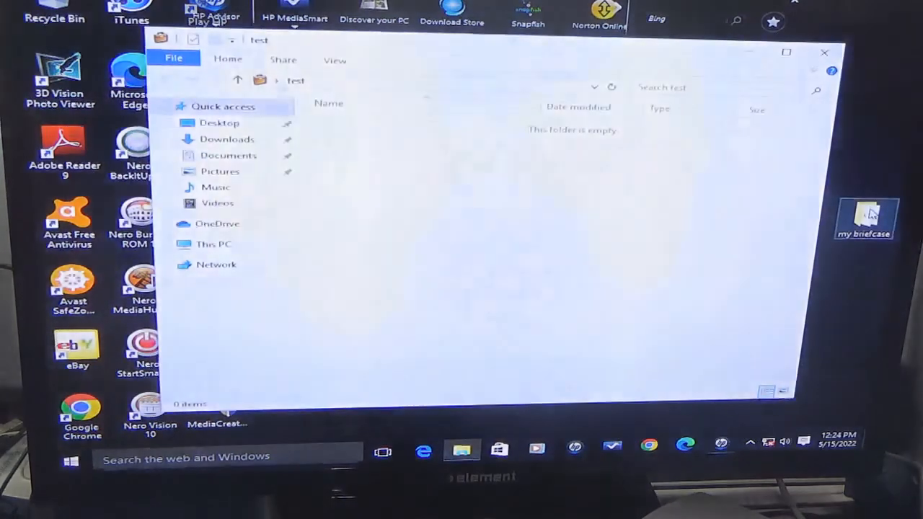
drag(865, 216, 675, 195)
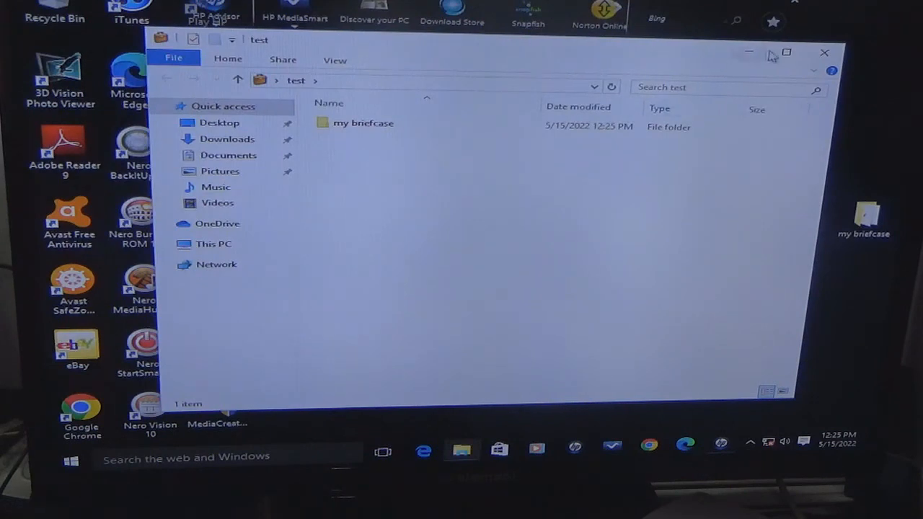
click(824, 53)
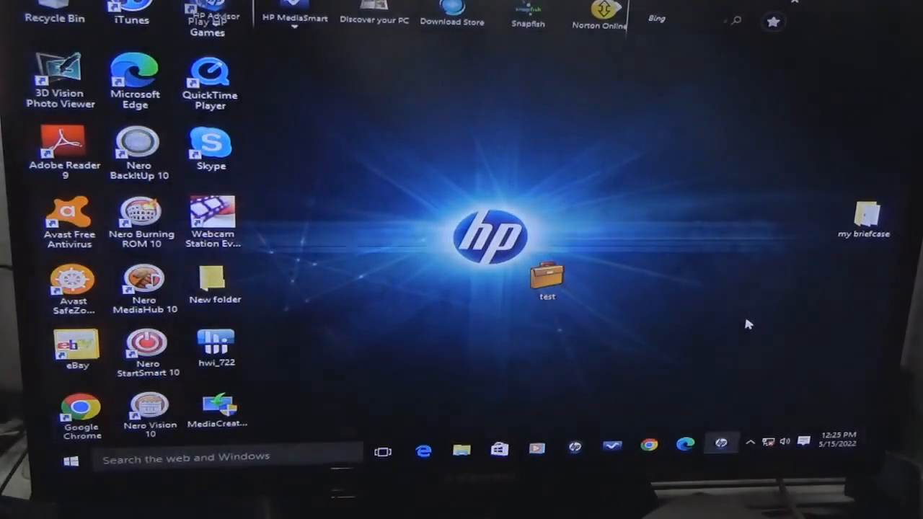